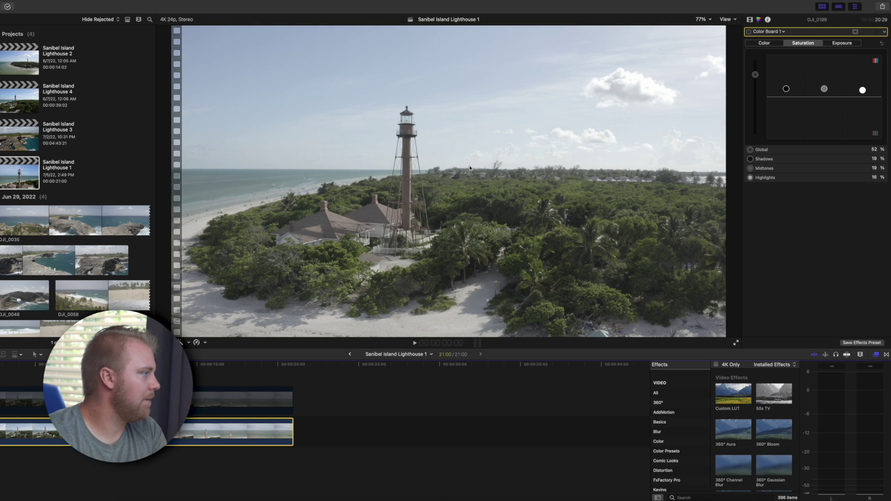
# Step: Show the video scopes beside the viewer and narrow the scopes and browser area to enlarge the lighthouse preview
pyautogui.click(727, 19)
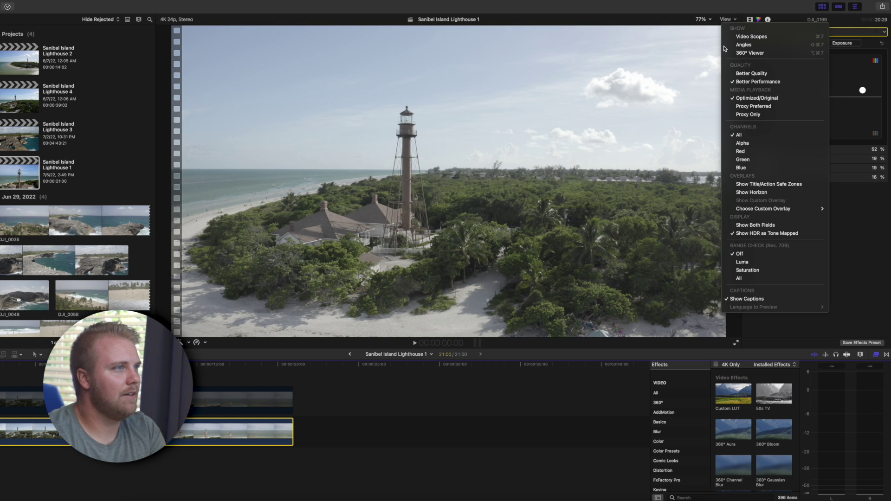
pyautogui.click(759, 36)
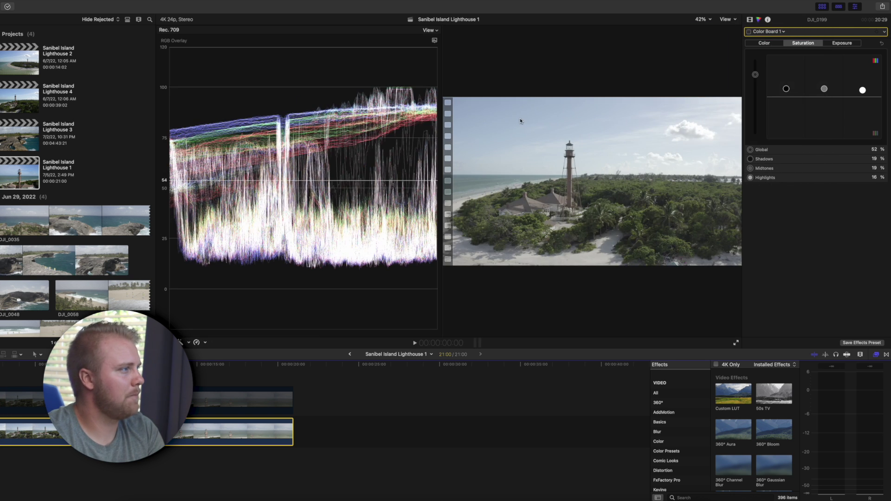
pyautogui.moveTo(441, 79); pyautogui.dragTo(65, 145)
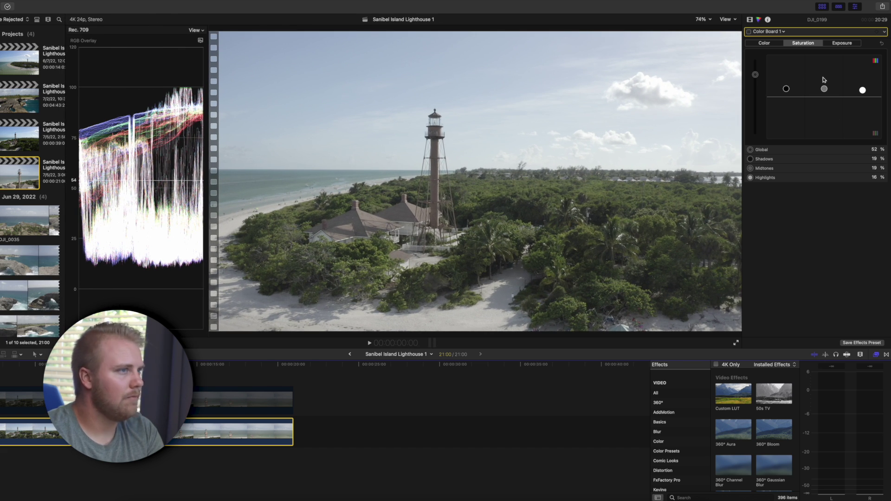
# Step: Remove the existing Color Board 1 correction from the selected lighthouse clip
pyautogui.click(750, 22)
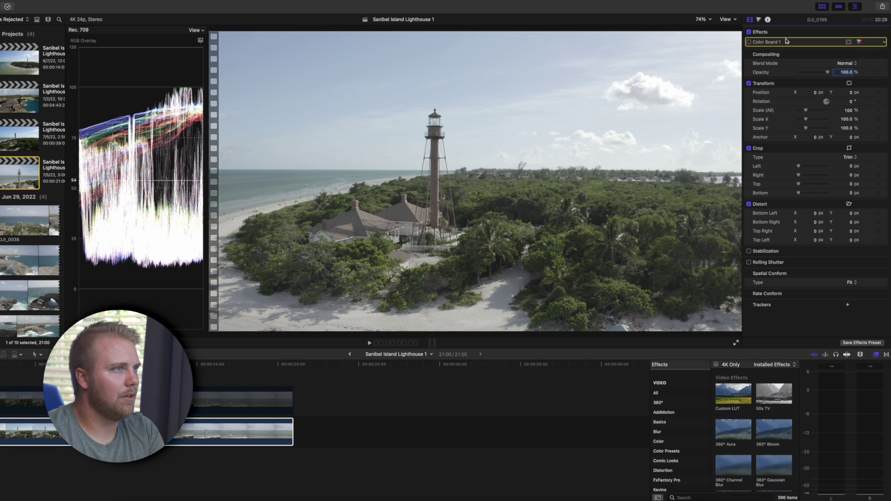
pyautogui.press('Delete')
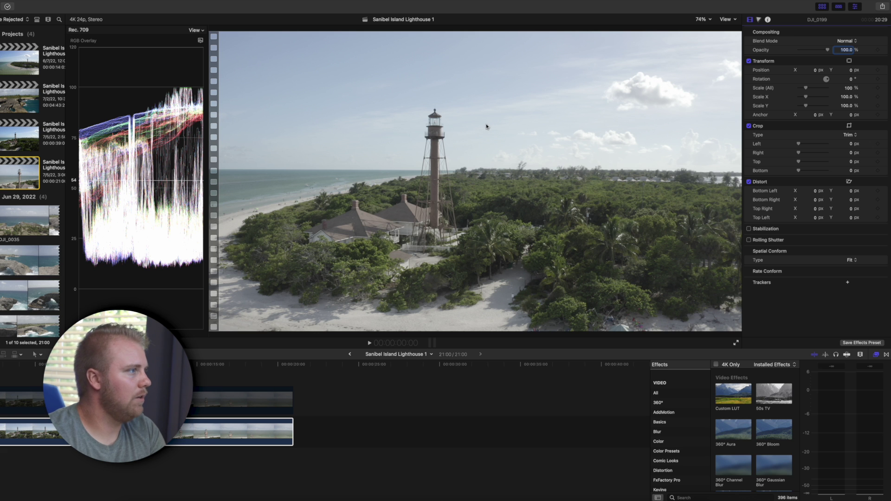
pyautogui.press('space')
pyautogui.press('super+z')
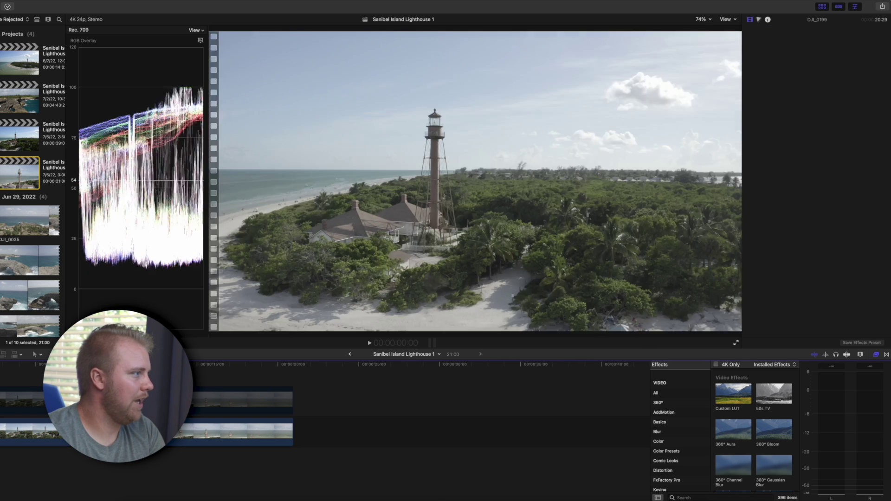
pyautogui.press('super+shift+z')
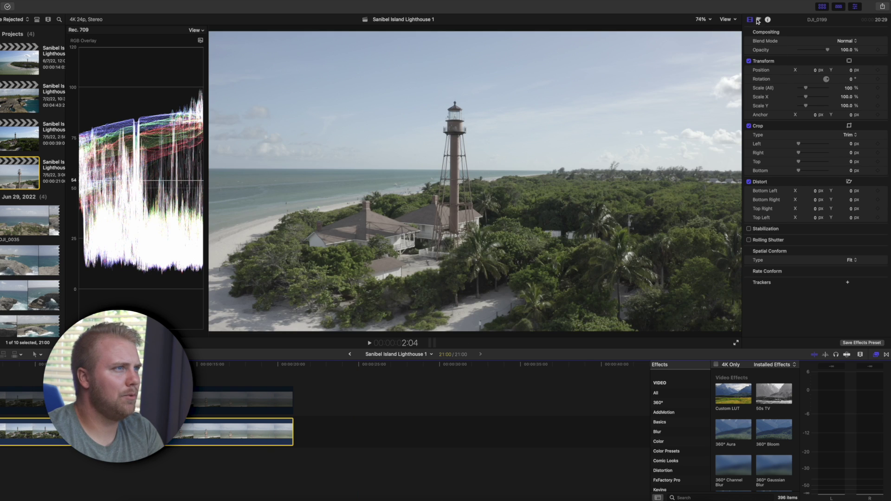
# Step: Add contrast with the Color Board's exposure controls by raising the highlights and lowering the shadows and midtones
pyautogui.click(758, 20)
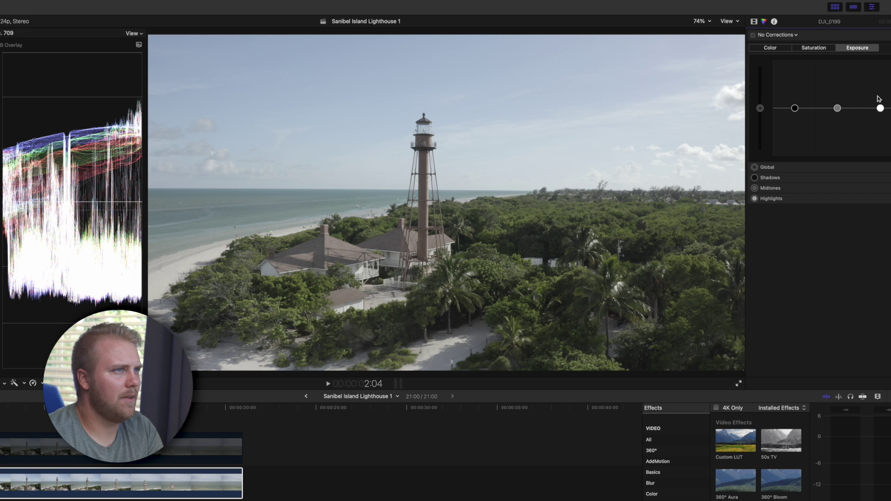
pyautogui.moveTo(881, 111); pyautogui.dragTo(886, 103)
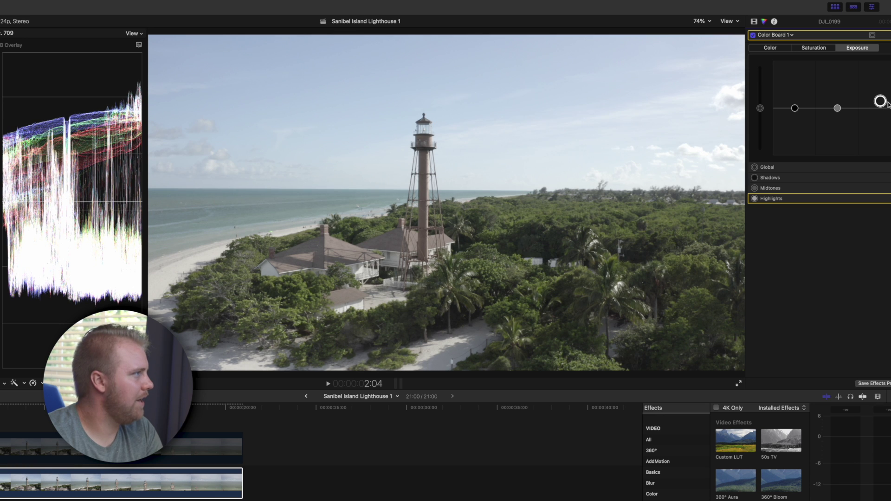
pyautogui.moveTo(888, 103); pyautogui.dragTo(887, 105)
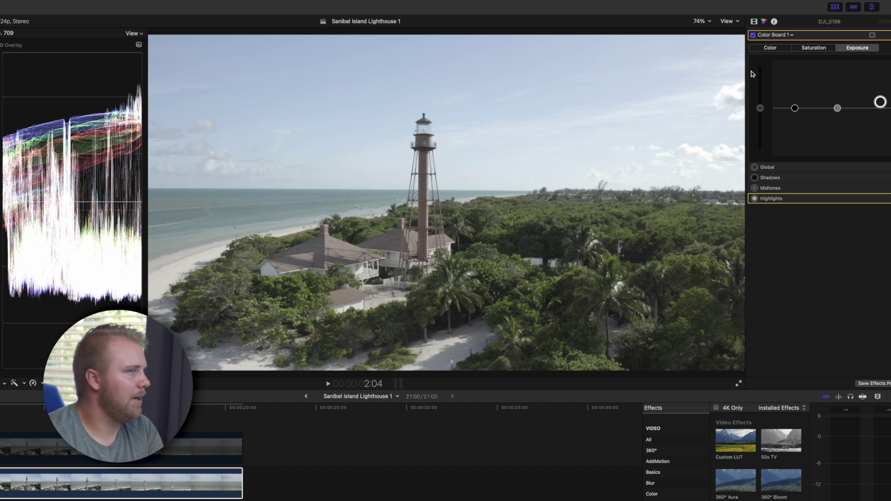
pyautogui.moveTo(886, 104); pyautogui.dragTo(883, 106)
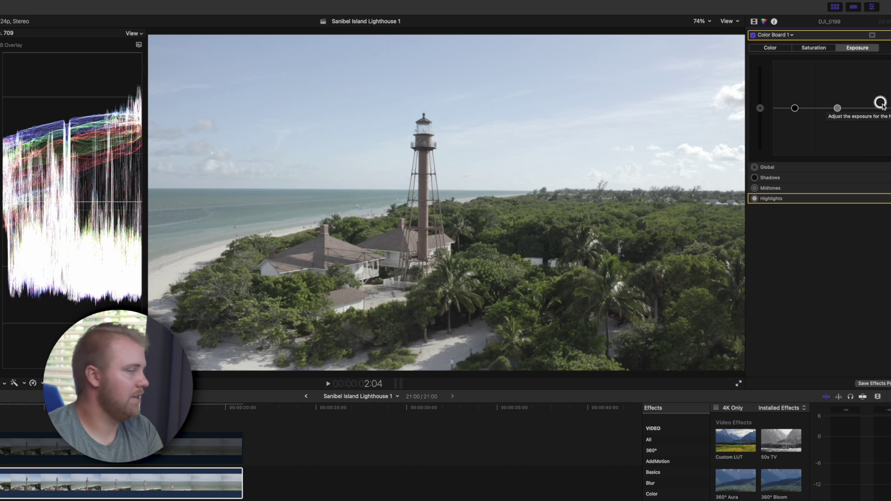
pyautogui.moveTo(794, 108); pyautogui.dragTo(885, 99)
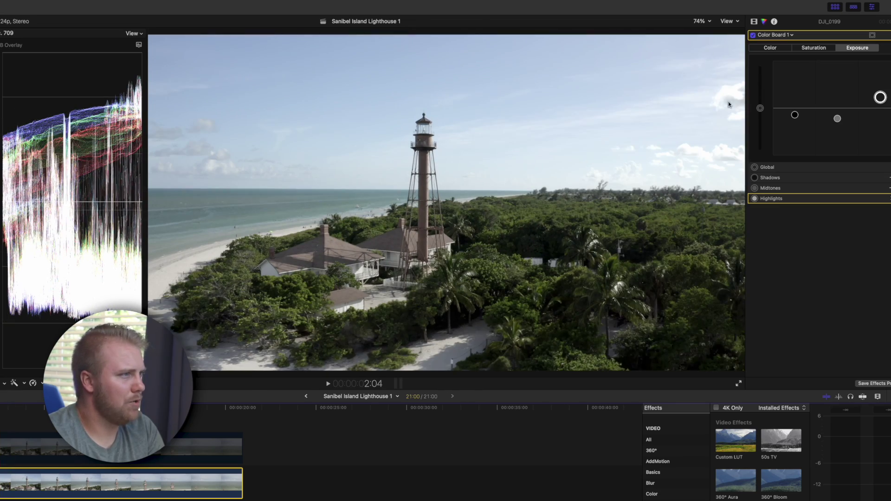
# Step: Raise the clip's global saturation strongly and its shadows, midtones and highlights saturation moderately, then play back the clip
pyautogui.click(814, 48)
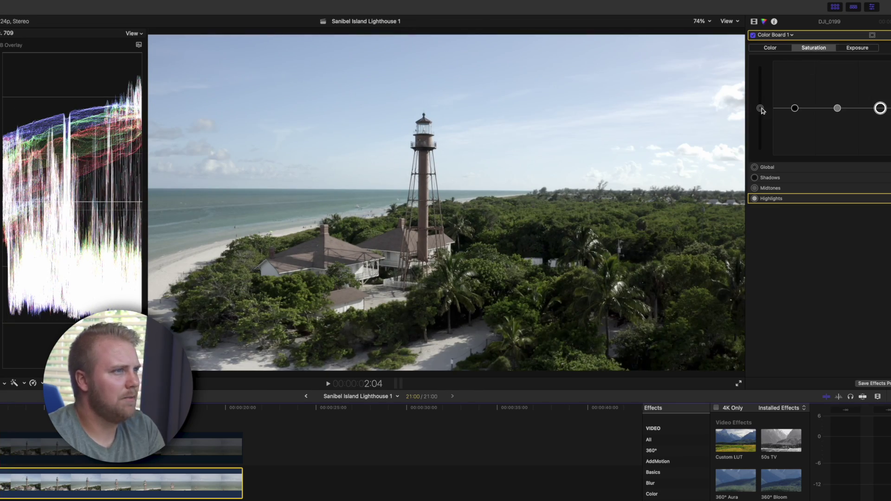
pyautogui.click(761, 108)
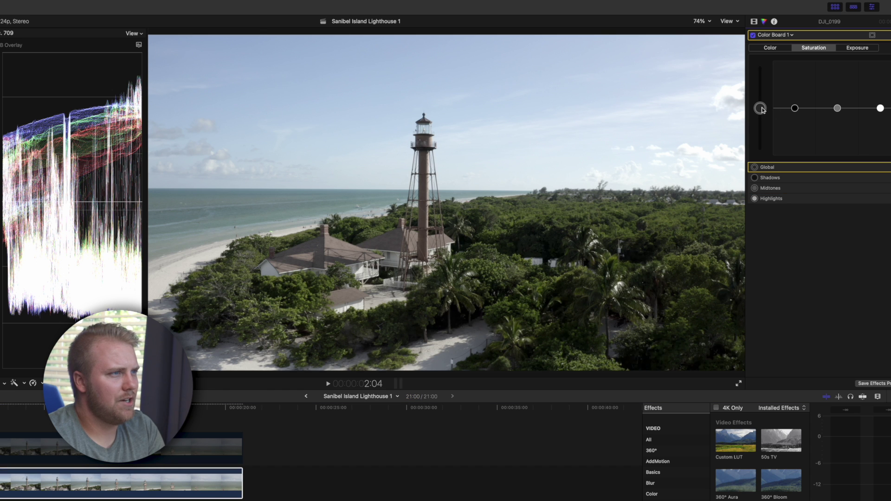
pyautogui.moveTo(763, 110); pyautogui.dragTo(885, 101)
pyautogui.click(795, 109)
pyautogui.click(794, 101)
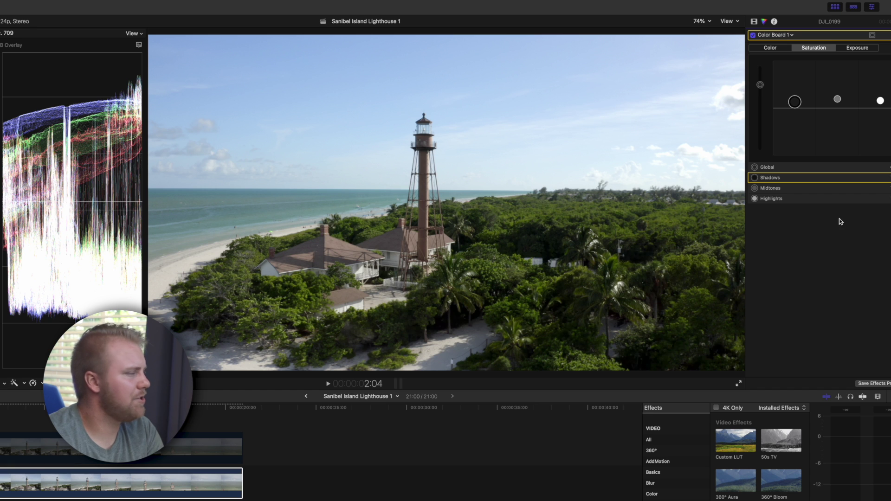
pyautogui.click(839, 100)
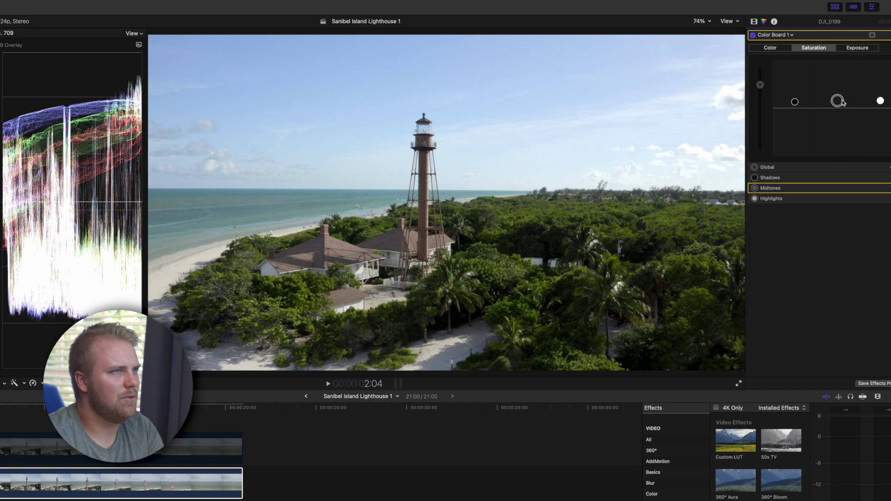
pyautogui.click(794, 102)
pyautogui.press('space')
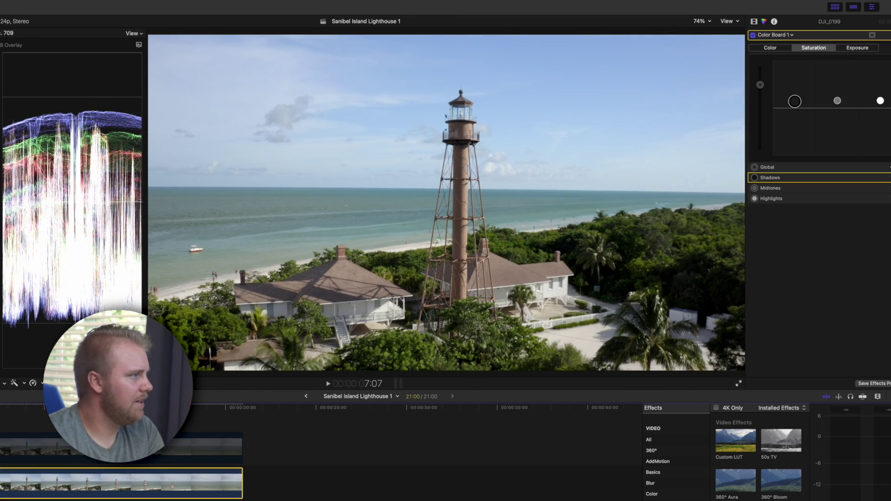
# Step: Set the midtones color to a 208° blue hue slightly below the neutral line and play back the clip
pyautogui.click(777, 49)
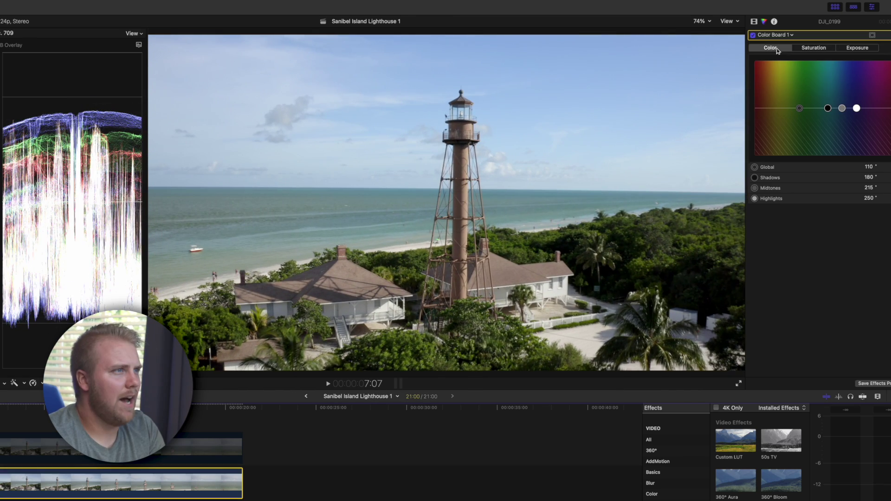
pyautogui.click(842, 109)
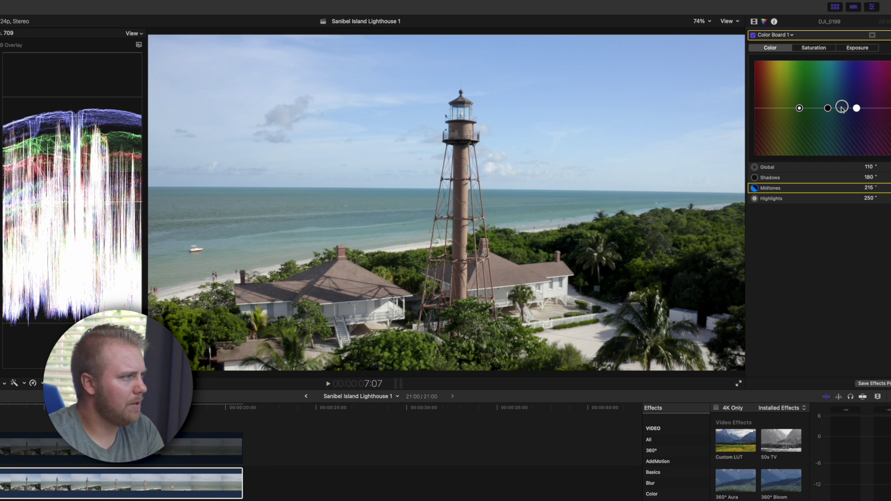
pyautogui.moveTo(845, 108); pyautogui.dragTo(845, 109)
pyautogui.press('space')
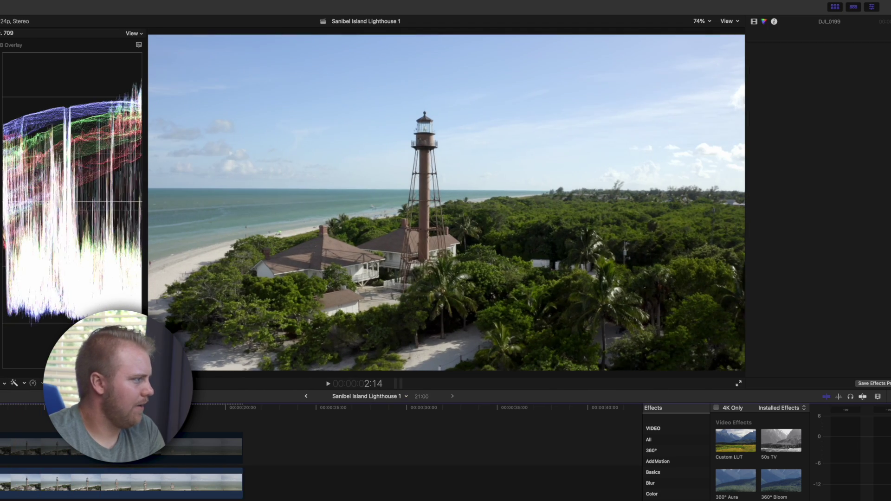
pyautogui.moveTo(841, 108); pyautogui.dragTo(844, 114)
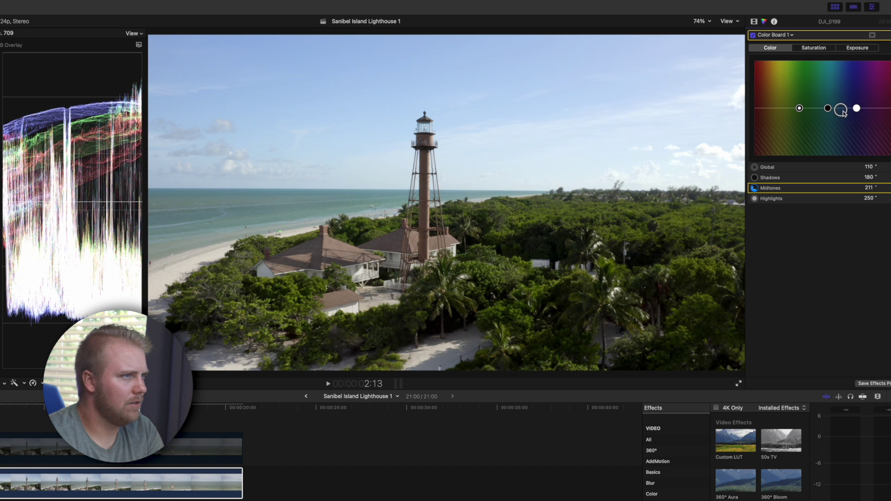
pyautogui.moveTo(844, 113); pyautogui.dragTo(839, 110)
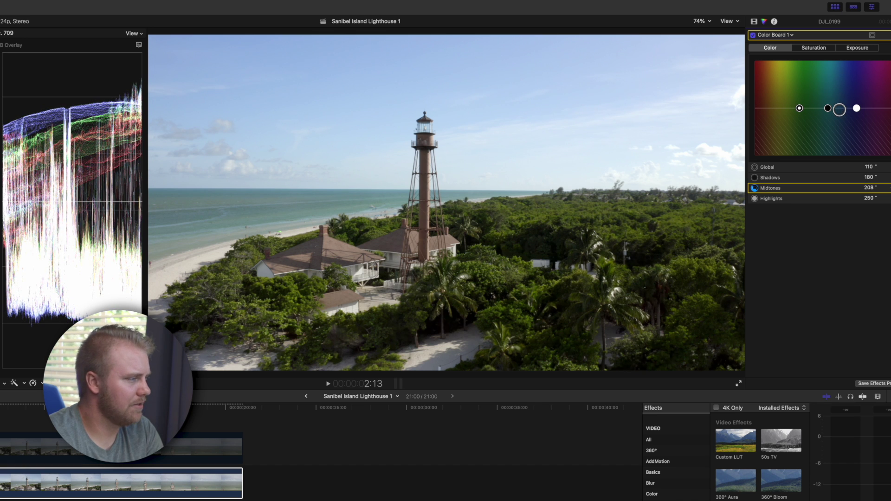
pyautogui.press('space')
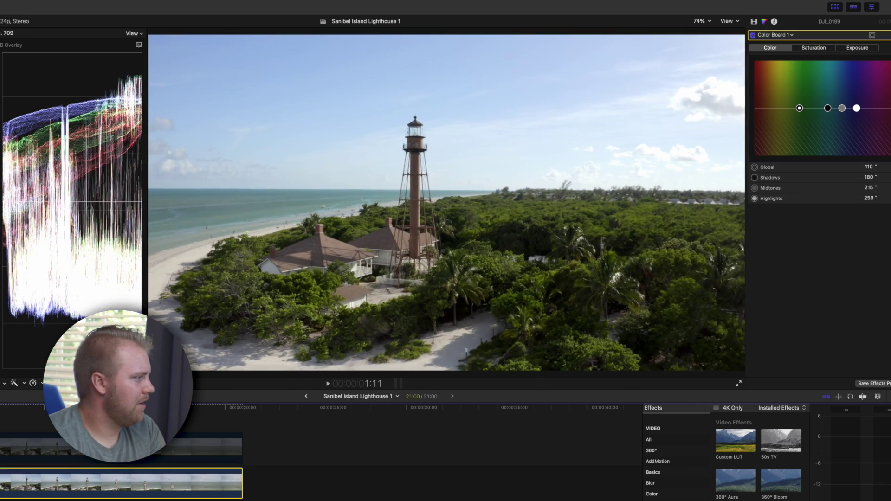
# Step: Compare the clip with and without the Color Board correction, and lower the highlights exposure slightly while keeping it above neutral
pyautogui.click(752, 35)
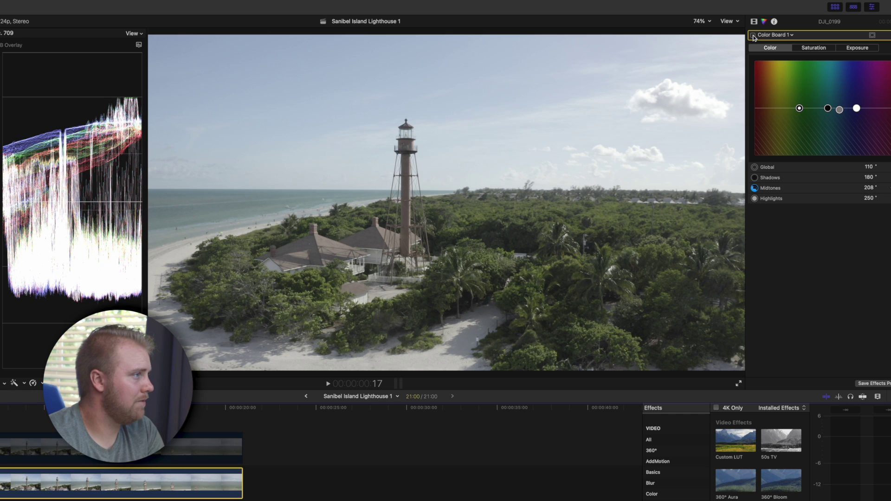
pyautogui.click(752, 35)
pyautogui.click(752, 35)
pyautogui.click(753, 35)
pyautogui.click(858, 48)
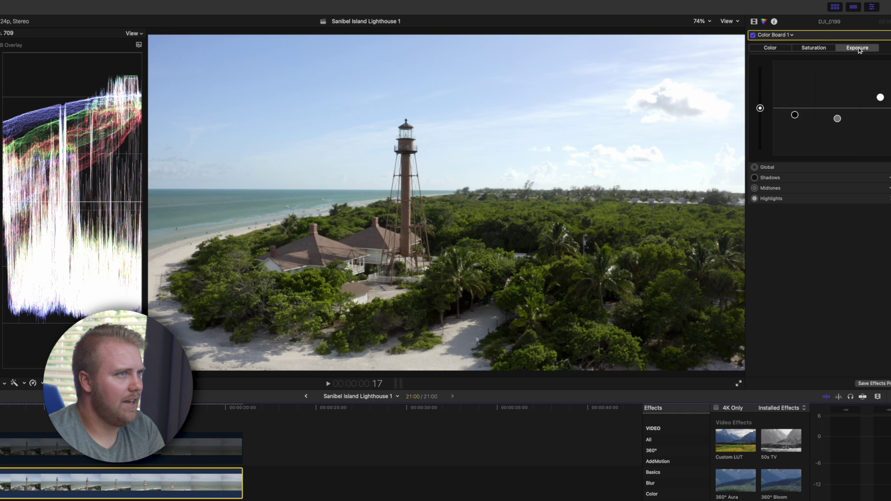
pyautogui.moveTo(879, 98); pyautogui.dragTo(880, 103)
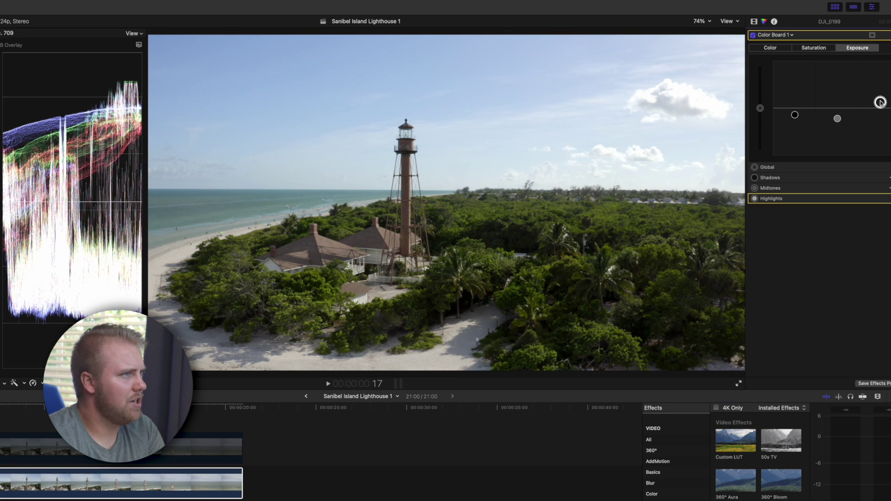
pyautogui.press('space')
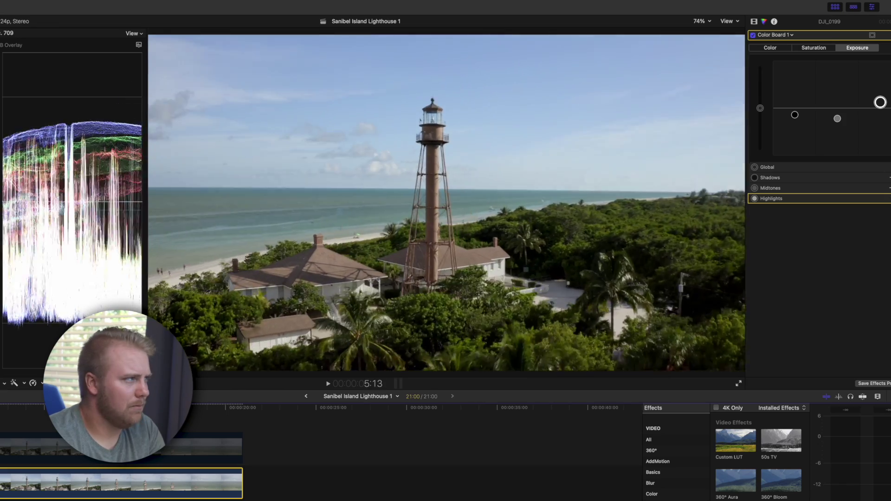
pyautogui.press('Home')
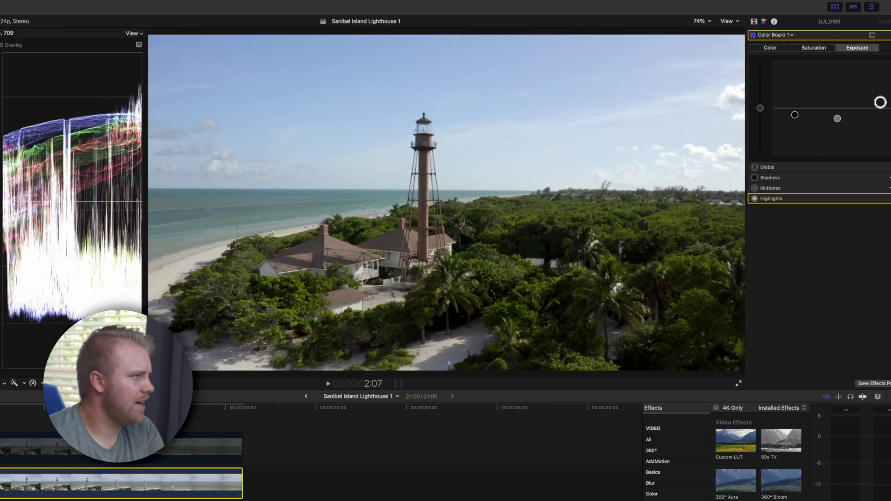